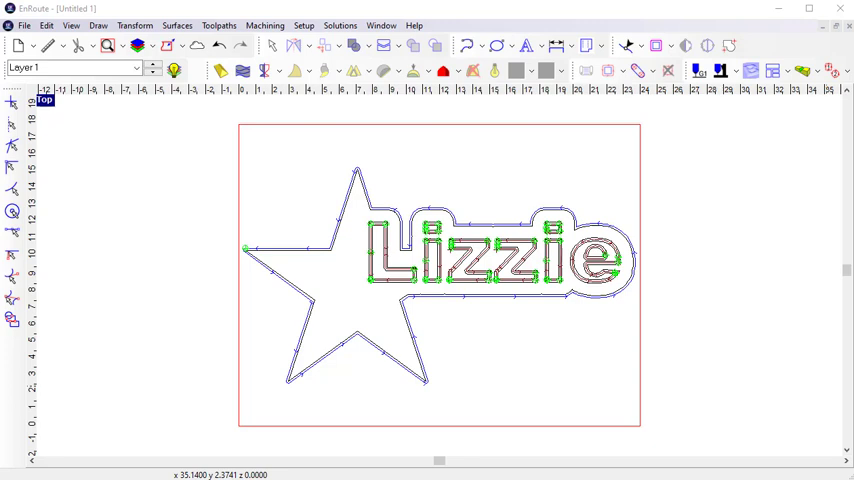
# - Bring up the output options and the current MultiCamGC G-code driver's settings
pyautogui.click(700, 72)
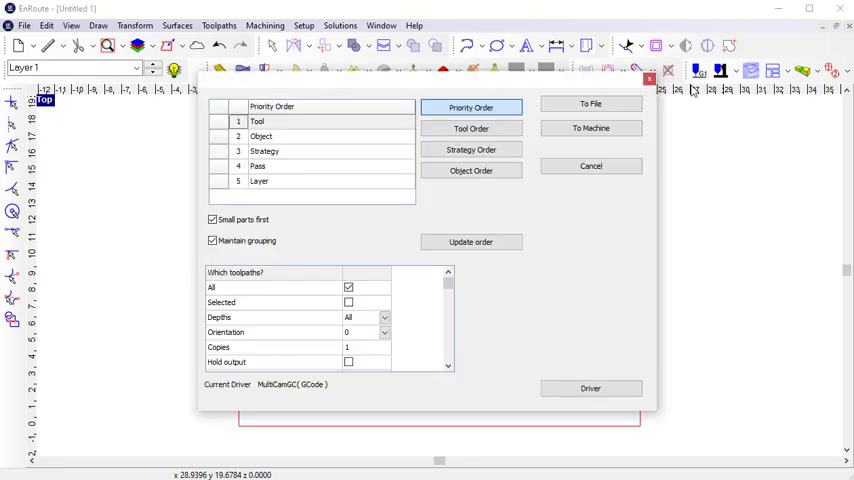
pyautogui.click(548, 392)
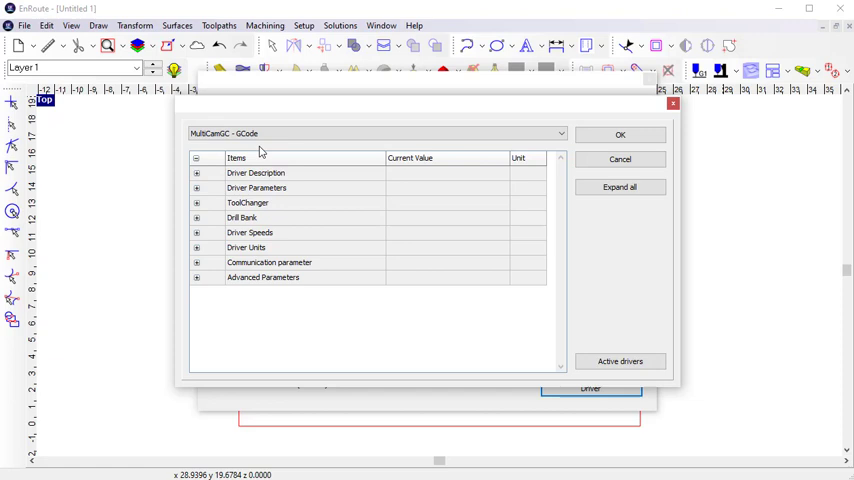
# - Review the active drivers list, expanding Komo VR508 and LAGUNA Plasma, then return to the driver settings
pyautogui.click(652, 370)
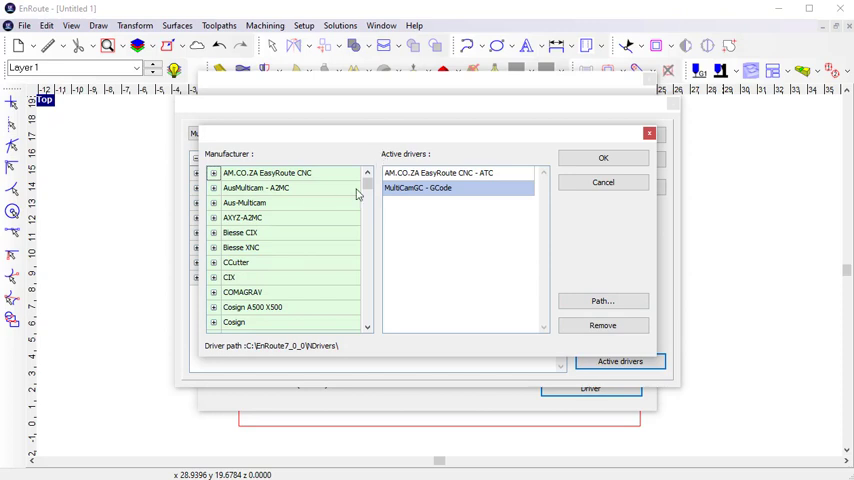
pyautogui.moveTo(368, 183); pyautogui.dragTo(367, 242)
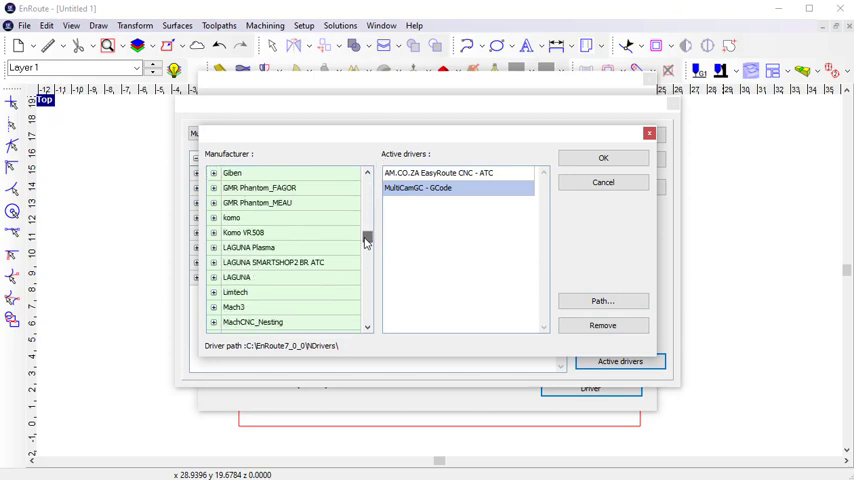
pyautogui.click(214, 234)
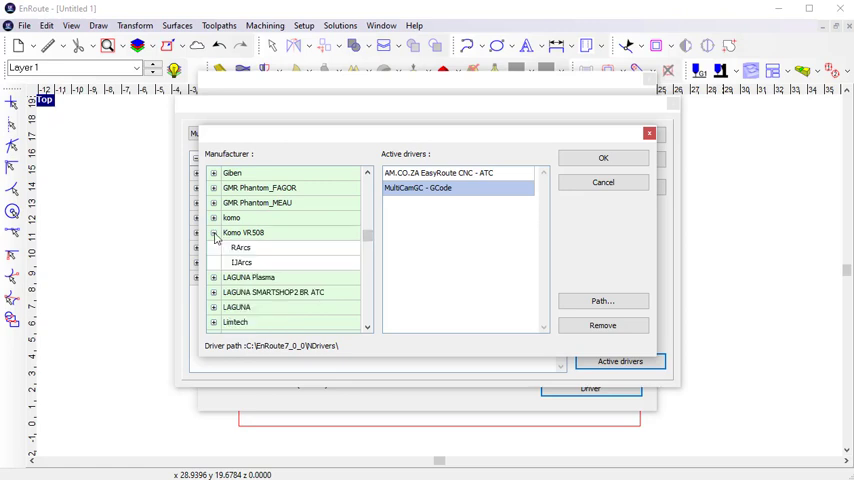
pyautogui.click(214, 278)
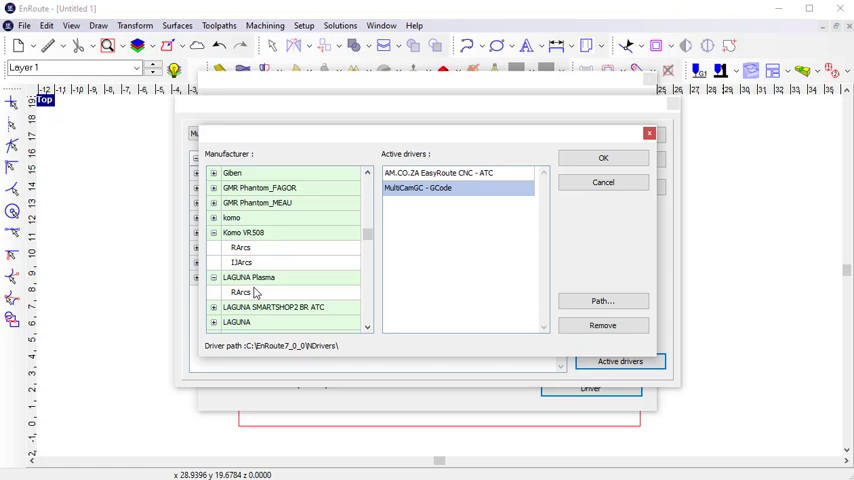
pyautogui.click(578, 159)
# - Review the driver parameters and the tools loaded in the tool changer
pyautogui.doubleClick(250, 188)
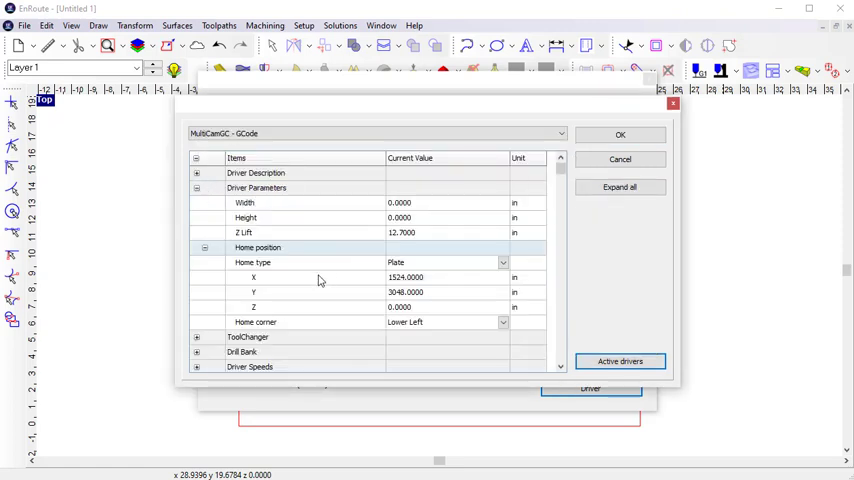
pyautogui.scroll(-1, 318, 280)
pyautogui.click(198, 323)
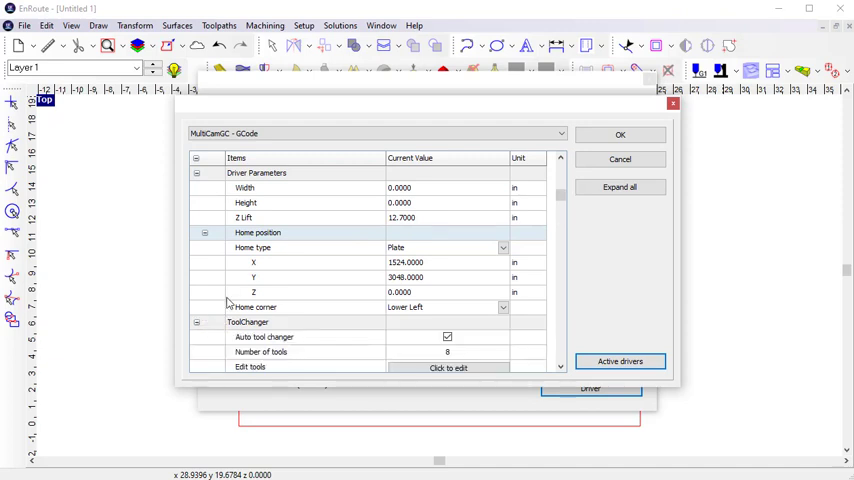
pyautogui.scroll(-3, 248, 298)
pyautogui.click(433, 325)
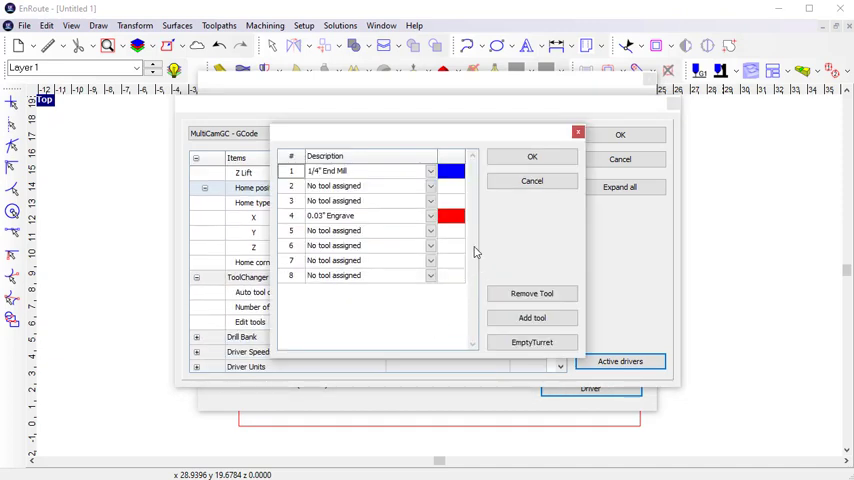
pyautogui.click(520, 160)
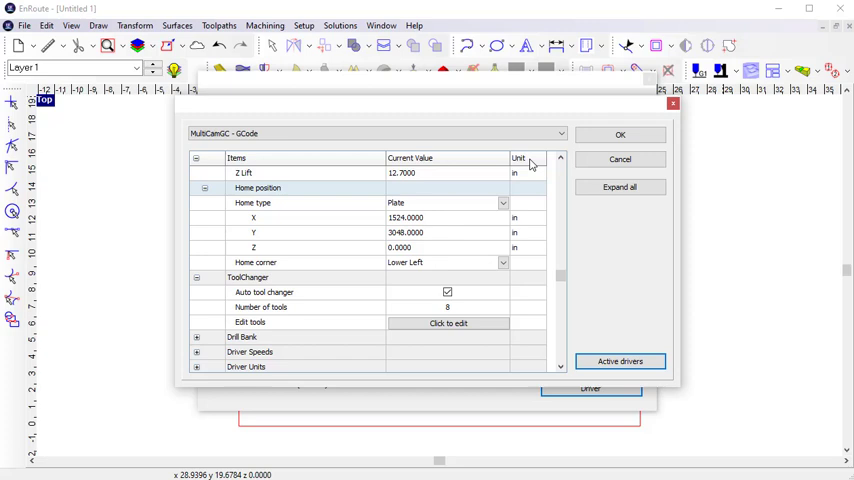
# - Enable 'Has drill bank' for the driver and check the drill bank layout without changing it
pyautogui.click(196, 337)
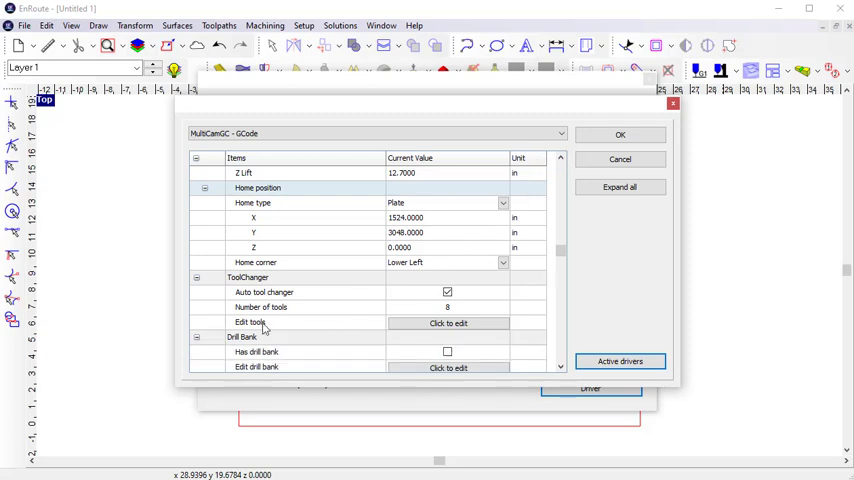
pyautogui.scroll(-1, 400, 343)
pyautogui.click(447, 337)
pyautogui.click(448, 353)
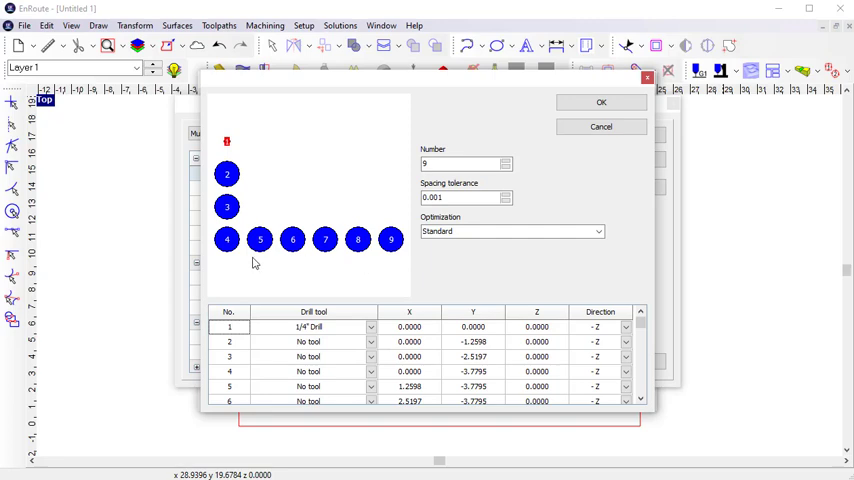
pyautogui.click(598, 123)
pyautogui.scroll(-2, 450, 246)
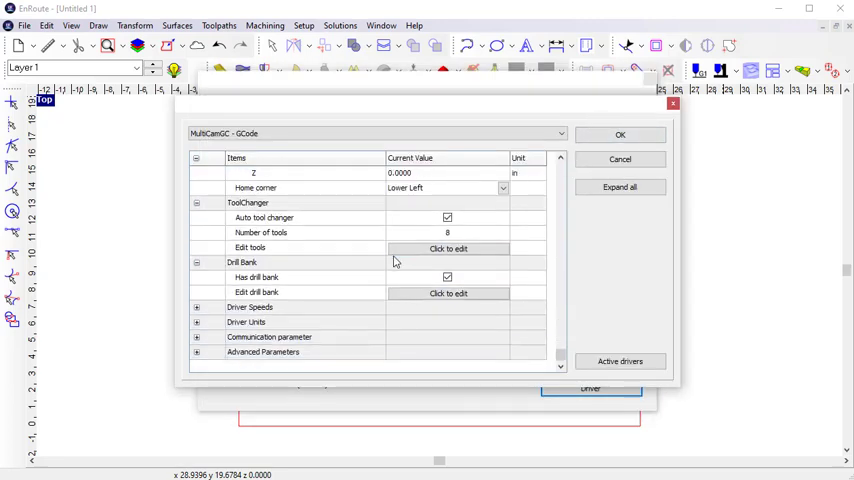
# - Review the driver speeds, including feed and plunge speeds within the material
pyautogui.click(198, 308)
pyautogui.click(204, 337)
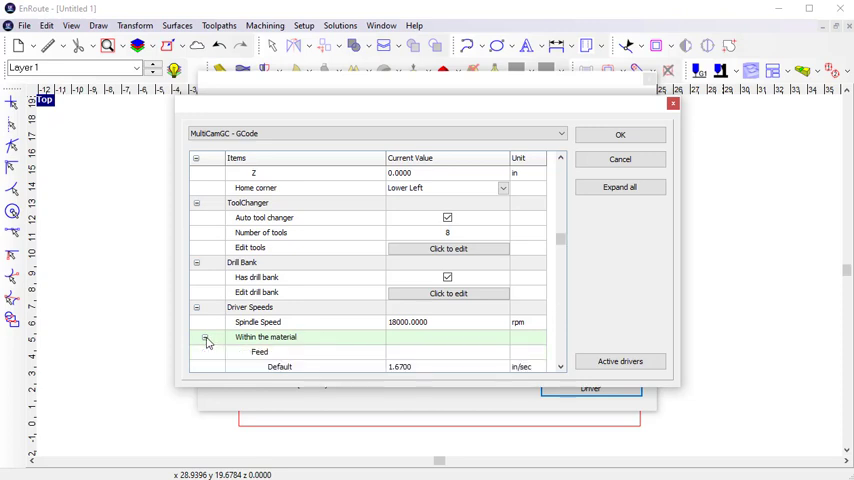
pyautogui.scroll(-1, 215, 345)
pyautogui.scroll(-2, 218, 342)
pyautogui.scroll(-2, 218, 340)
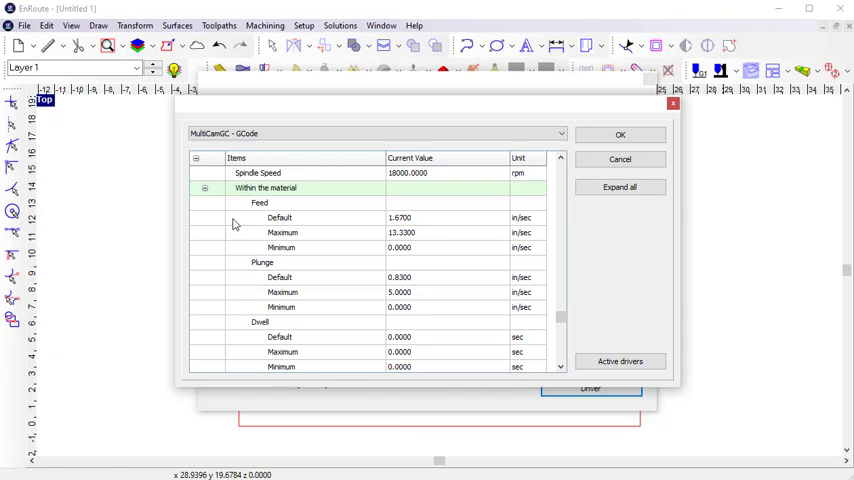
pyautogui.scroll(2, 236, 224)
pyautogui.click(196, 247)
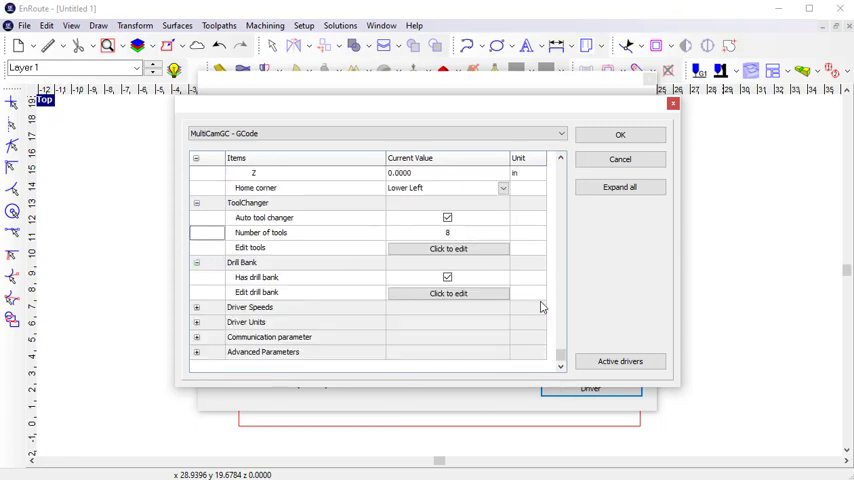
# - Check Driver Units, Communication and Advanced Parameters, then accept the driver settings
pyautogui.click(196, 322)
pyautogui.scroll(-2, 210, 320)
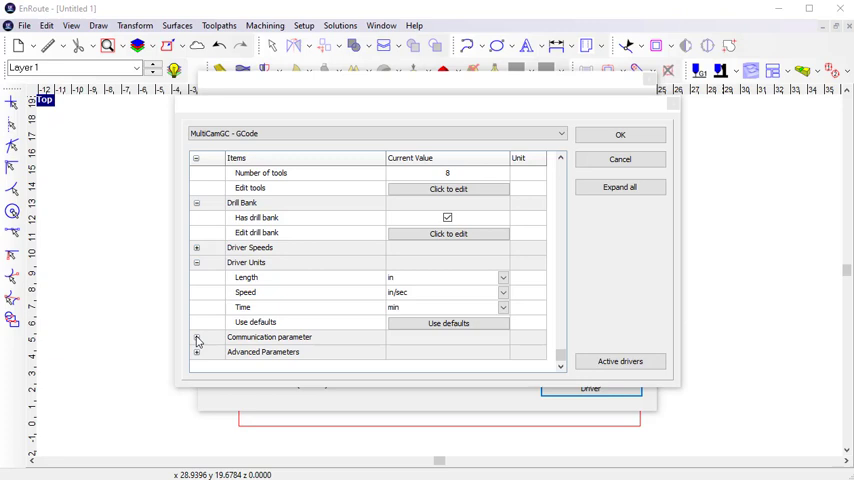
pyautogui.click(197, 340)
pyautogui.scroll(-1, 198, 330)
pyautogui.scroll(-2, 202, 327)
pyautogui.scroll(-1, 202, 327)
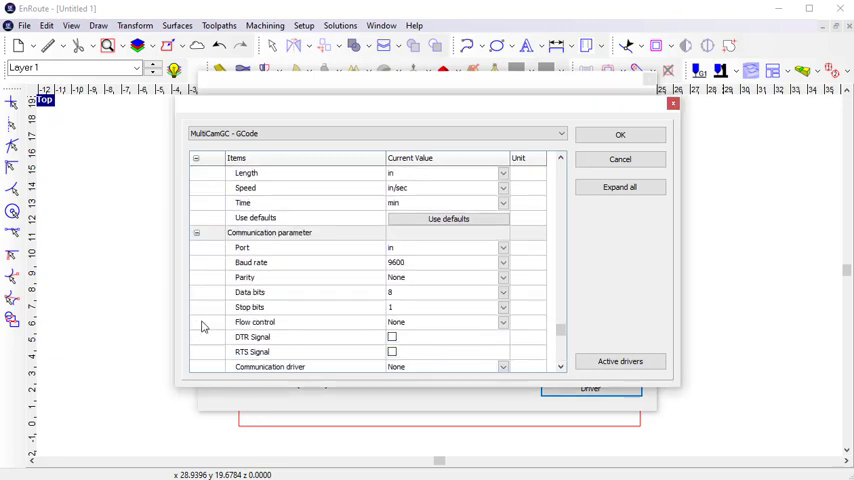
pyautogui.scroll(-3, 202, 327)
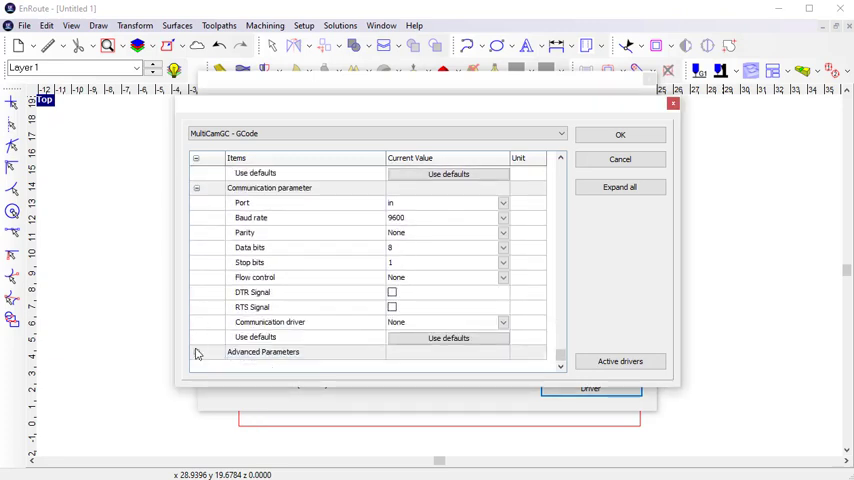
pyautogui.click(197, 354)
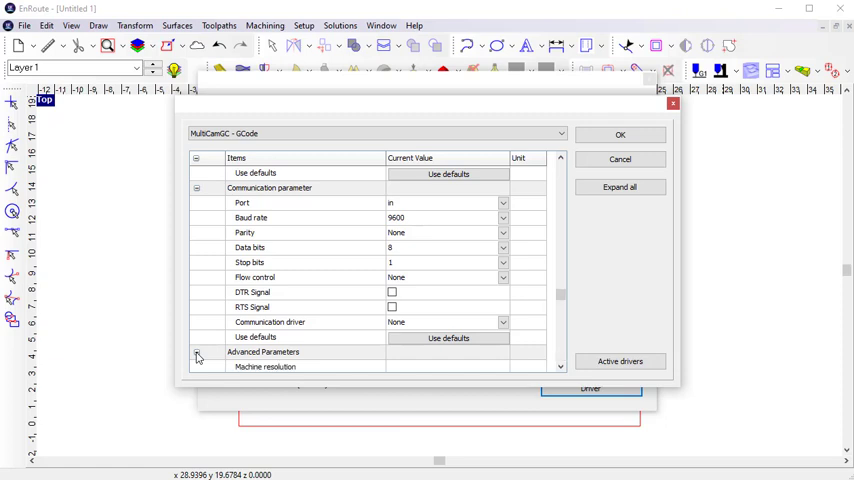
pyautogui.scroll(-3, 198, 357)
pyautogui.scroll(-2, 198, 357)
pyautogui.scroll(-2, 198, 357)
pyautogui.scroll(-1, 197, 357)
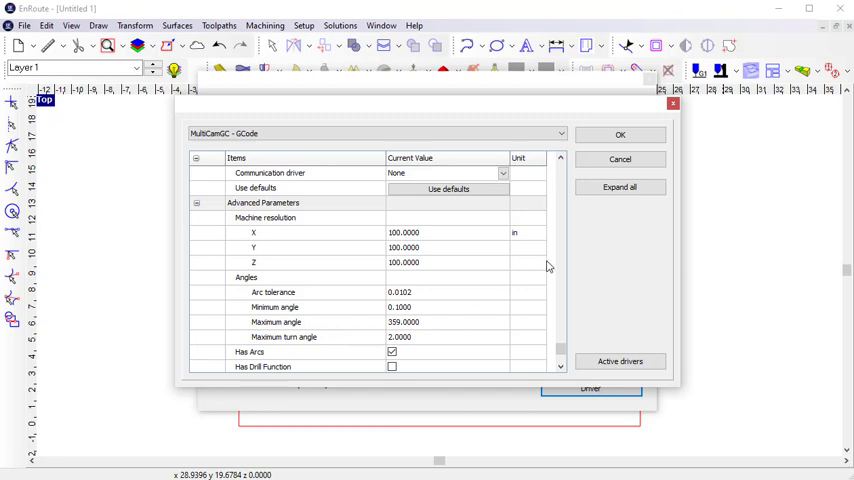
pyautogui.click(620, 136)
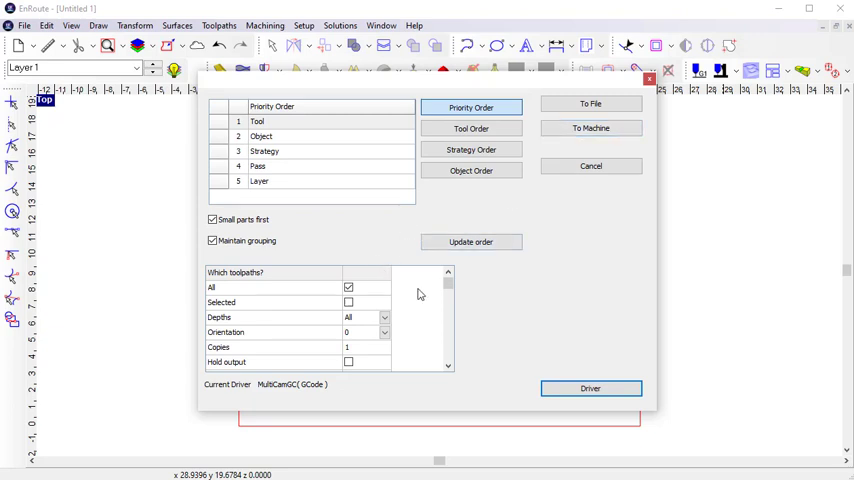
pyautogui.moveTo(448, 284)
pyautogui.mouseDown()
pyautogui.moveTo(448, 312)
pyautogui.moveTo(448, 284)
pyautogui.mouseUp()
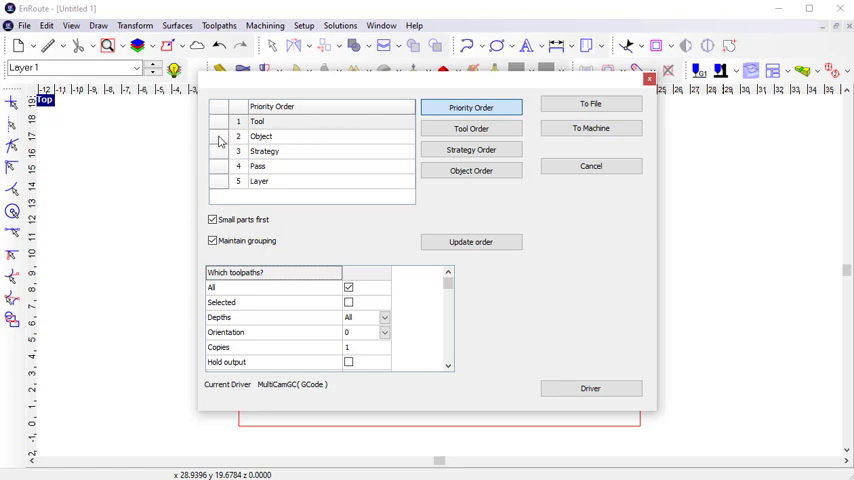
# - Keep Tool as top priority and order the 1/4" End Mill ahead of the 0.03" Engrave
pyautogui.moveTo(221, 142); pyautogui.dragTo(218, 125)
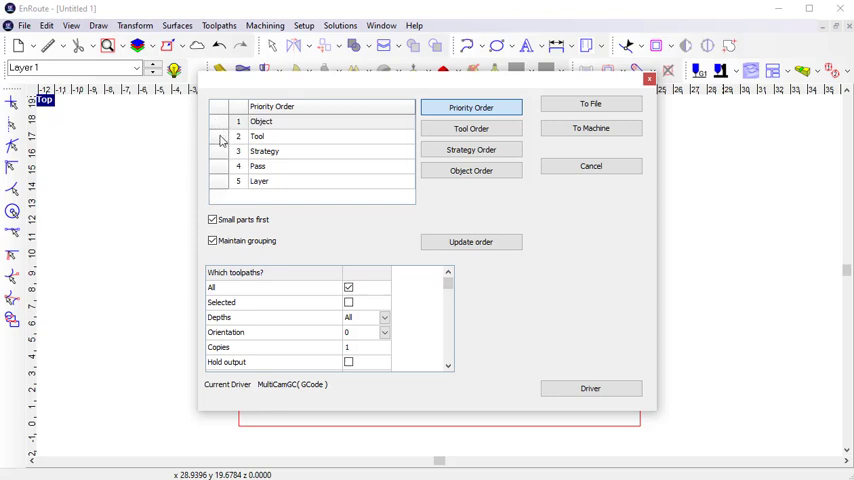
pyautogui.moveTo(221, 137); pyautogui.dragTo(221, 122)
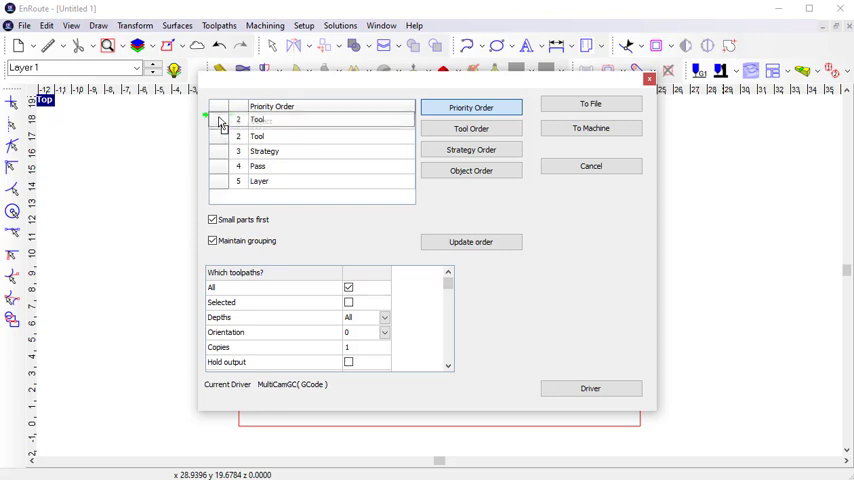
pyautogui.click(497, 132)
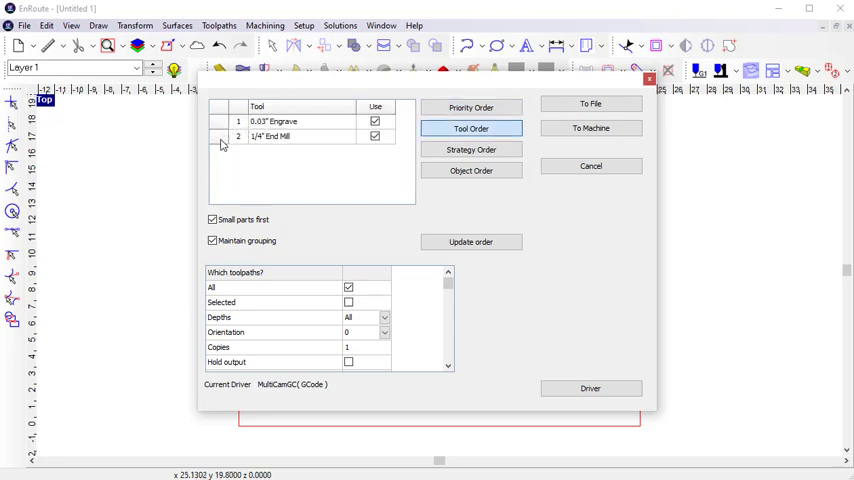
pyautogui.moveTo(222, 140); pyautogui.dragTo(224, 130)
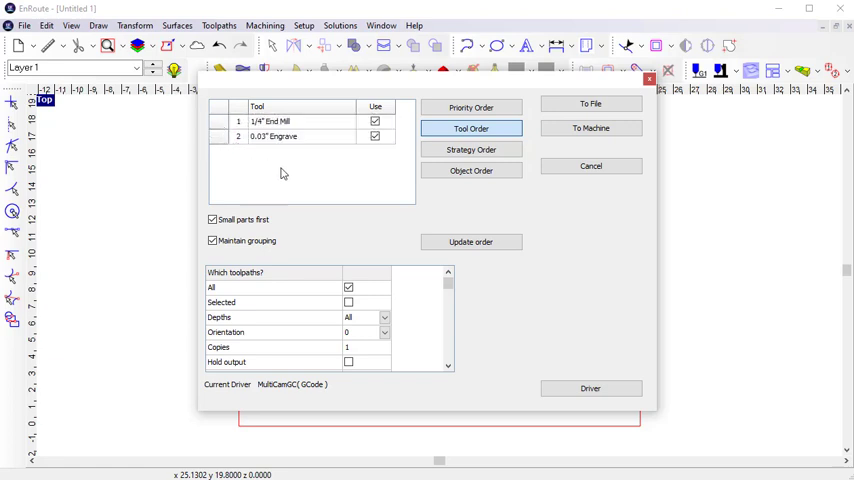
# - Output the toolpaths to file, overwriting Lizzie_FirstProject_new.cnc
pyautogui.click(612, 108)
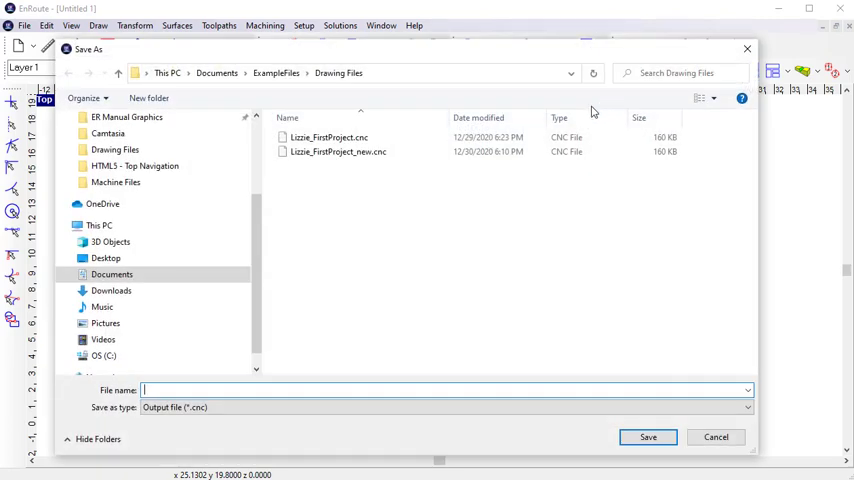
pyautogui.click(396, 154)
pyautogui.click(648, 437)
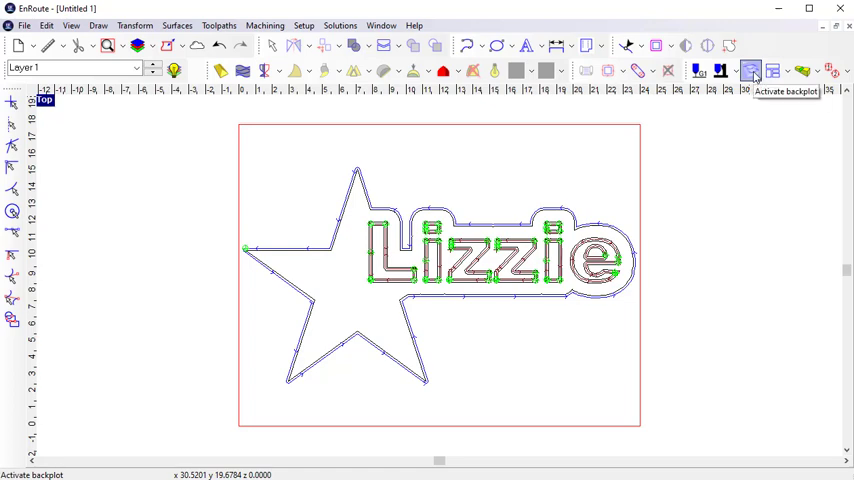
# - Load the saved output in BackPlot and switch the plot into Sim Mode
pyautogui.click(751, 71)
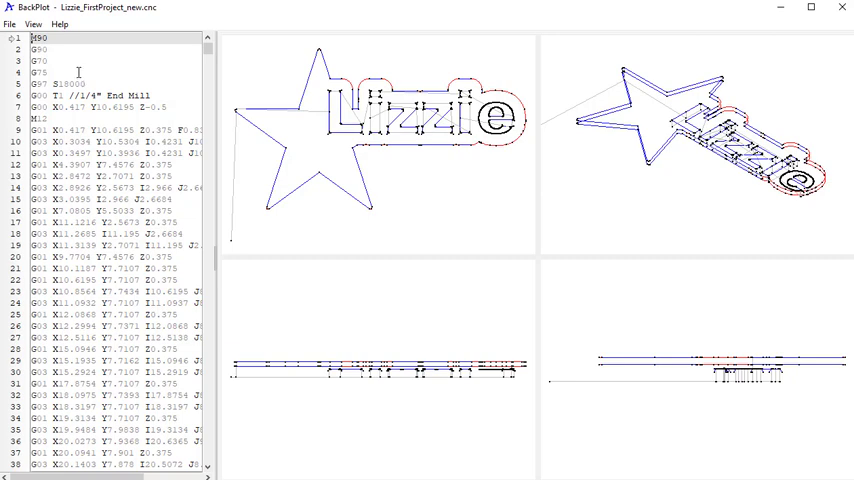
pyautogui.click(33, 24)
pyautogui.click(57, 70)
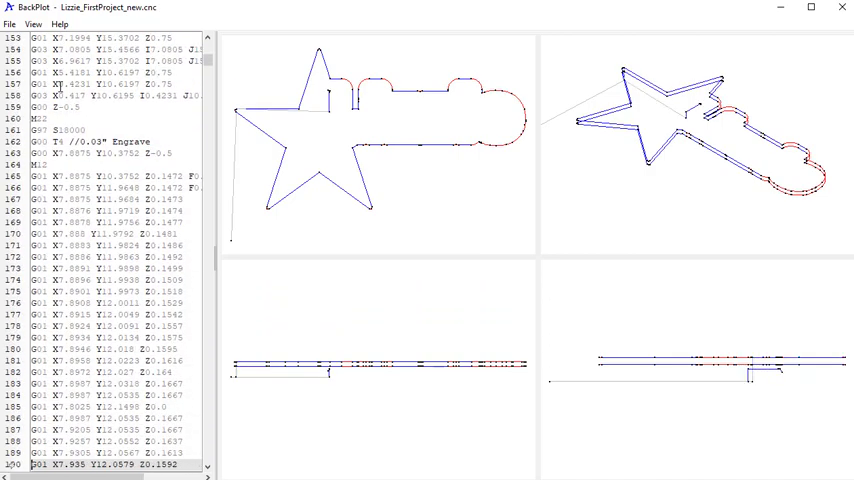
pyautogui.scroll(8, 112, 101)
pyautogui.scroll(7, 160, 80)
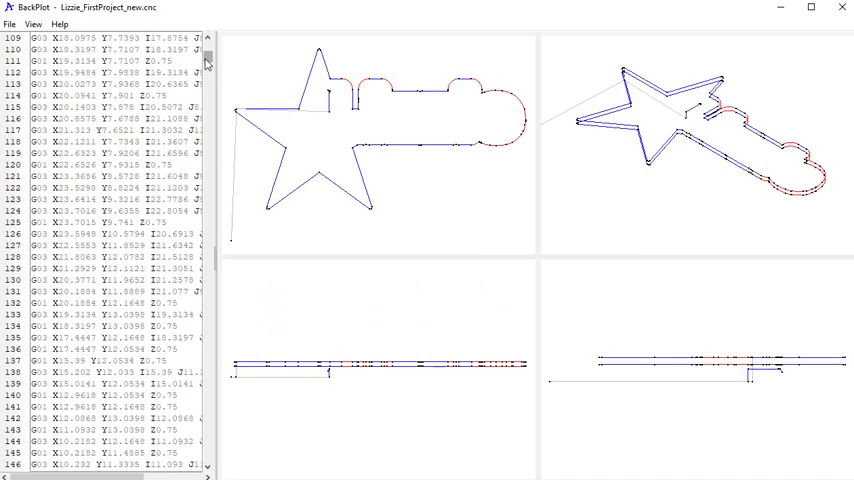
pyautogui.moveTo(208, 63); pyautogui.dragTo(208, 45)
# - Restart from line 1 and step through the G-code past line 360 into the engrave moves
pyautogui.click(55, 38)
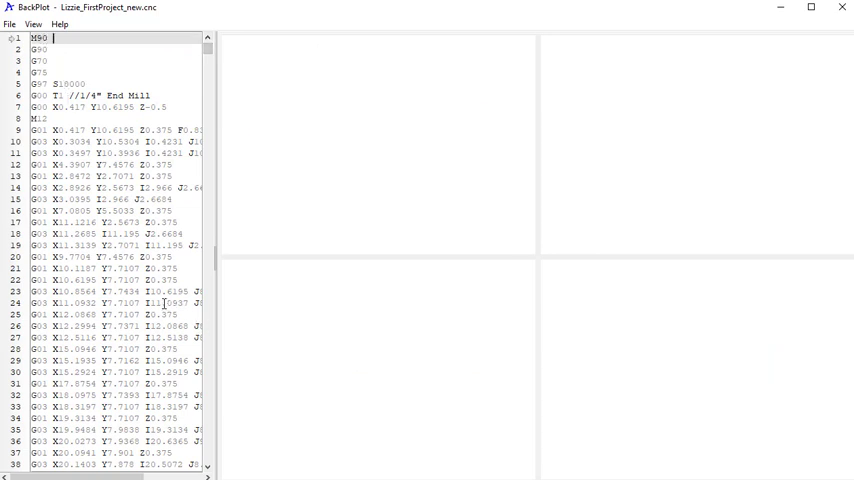
pyautogui.press('Down')
pyautogui.press('Down')
pyautogui.press('Down')
pyautogui.press('Down')
pyautogui.press('Down')
pyautogui.press('Down')
pyautogui.press('Down')
pyautogui.press('Down')
pyautogui.press('Down')
pyautogui.press('Down')
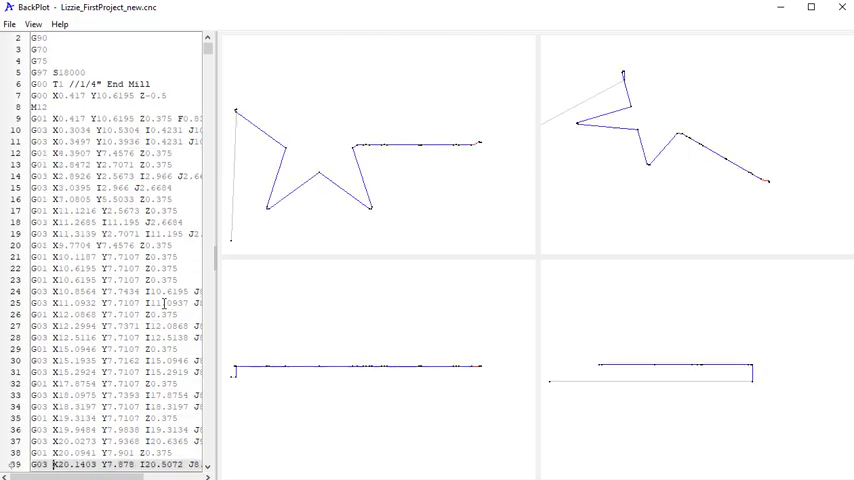
pyautogui.press('Down')
pyautogui.press('Down')
pyautogui.press('Down')
pyautogui.press('Down')
pyautogui.press('Down')
pyautogui.press('Down')
pyautogui.press('Down')
pyautogui.press('Down')
pyautogui.press('Down')
pyautogui.press('Down')
pyautogui.press('Down')
pyautogui.press('Down')
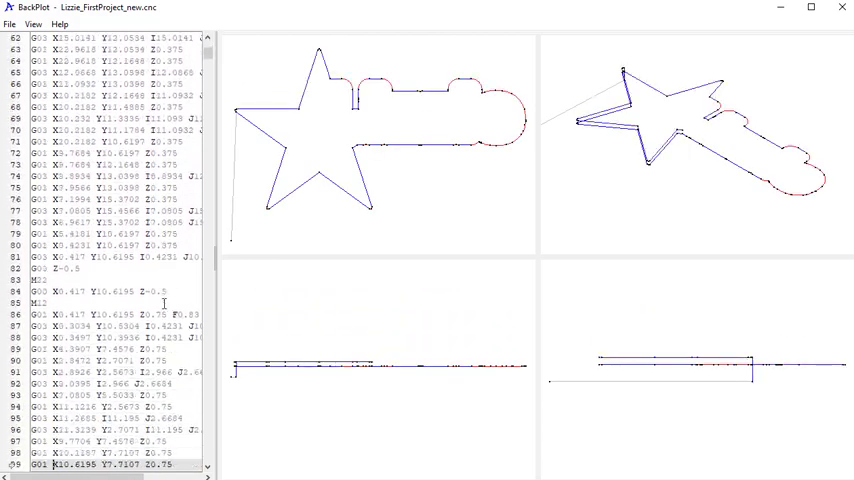
pyautogui.press('Down')
pyautogui.press('Down')
pyautogui.press('Down')
pyautogui.press('Down')
pyautogui.press('Down')
pyautogui.press('Down')
pyautogui.press('Down')
pyautogui.press('Down')
pyautogui.press('Down')
pyautogui.press('Down')
pyautogui.press('Down')
pyautogui.press('Down')
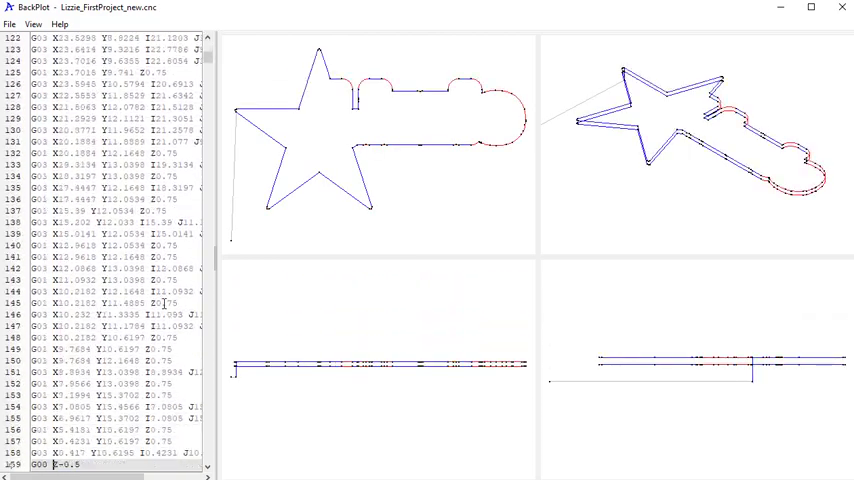
pyautogui.press('Down')
pyautogui.press('Down')
pyautogui.press('Down')
pyautogui.press('Down')
pyautogui.press('Down')
pyautogui.press('Down')
pyautogui.press('Down')
pyautogui.press('Down')
pyautogui.press('Down')
pyautogui.press('Down')
pyautogui.press('Down')
pyautogui.press('Down')
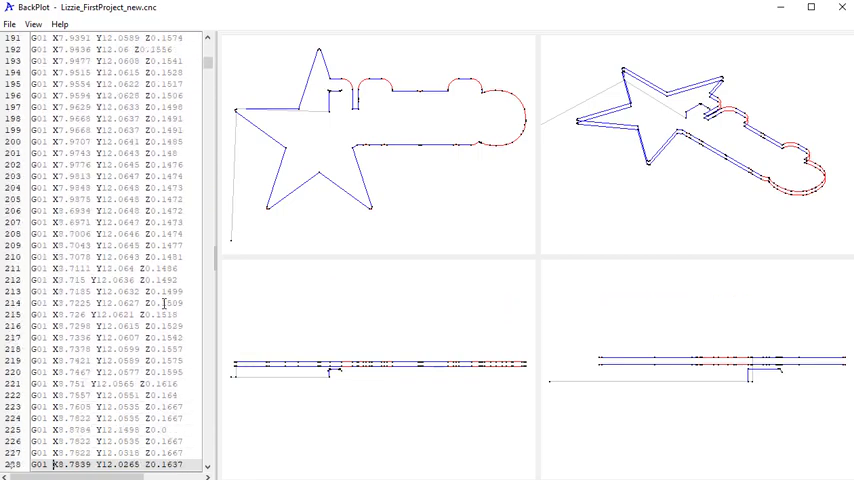
pyautogui.press('Down')
pyautogui.press('Down')
pyautogui.press('Down')
pyautogui.press('Down')
pyautogui.press('Down')
pyautogui.press('Down')
pyautogui.press('Down')
pyautogui.press('Down')
pyautogui.press('Down')
pyautogui.press('Down')
pyautogui.press('Down')
pyautogui.press('Down')
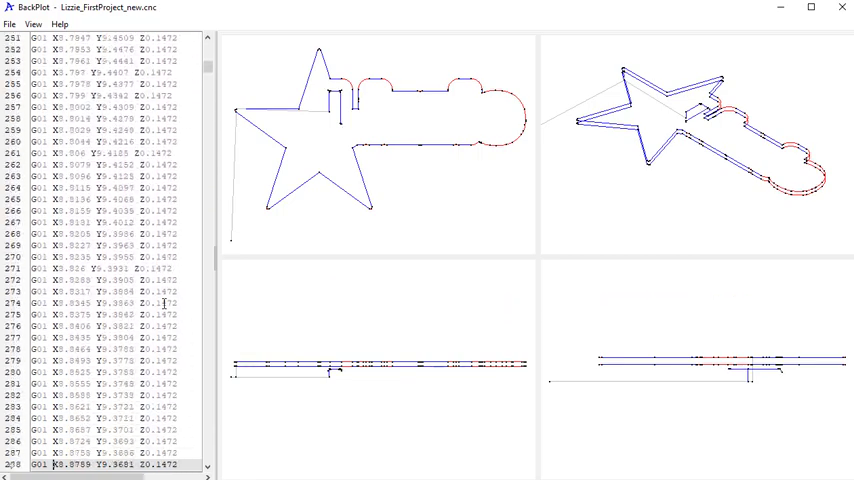
pyautogui.press('Down')
pyautogui.press('Down')
pyautogui.press('Down')
pyautogui.press('Down')
pyautogui.press('Down')
pyautogui.press('Down')
pyautogui.press('Down')
pyautogui.press('Down')
pyautogui.press('Down')
pyautogui.press('Down')
pyautogui.press('Down')
pyautogui.press('Down')
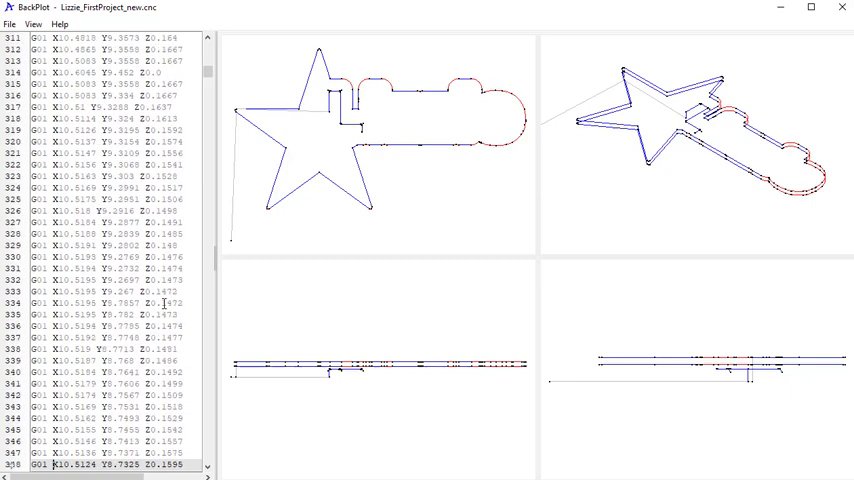
pyautogui.press('Down')
pyautogui.press('Down')
pyautogui.press('Down')
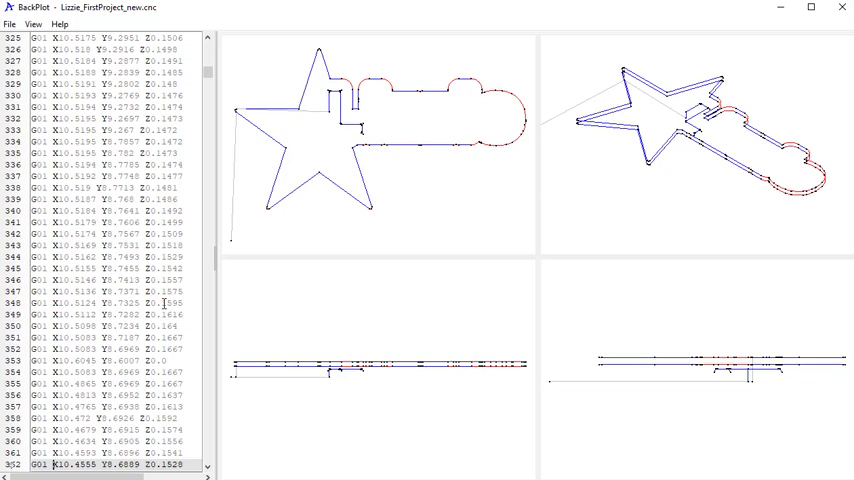
# - Locate individual code lines, such as the 0.03" Engrave tool change near line 164, on the plot
pyautogui.click(392, 150)
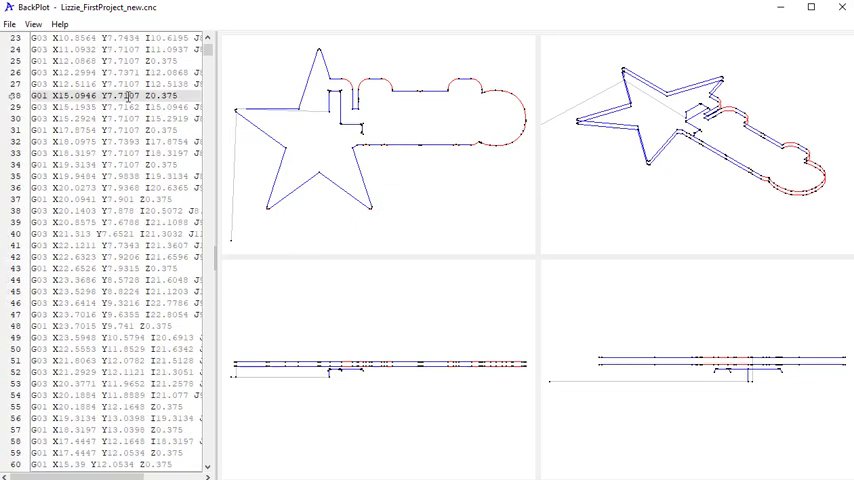
pyautogui.click(421, 99)
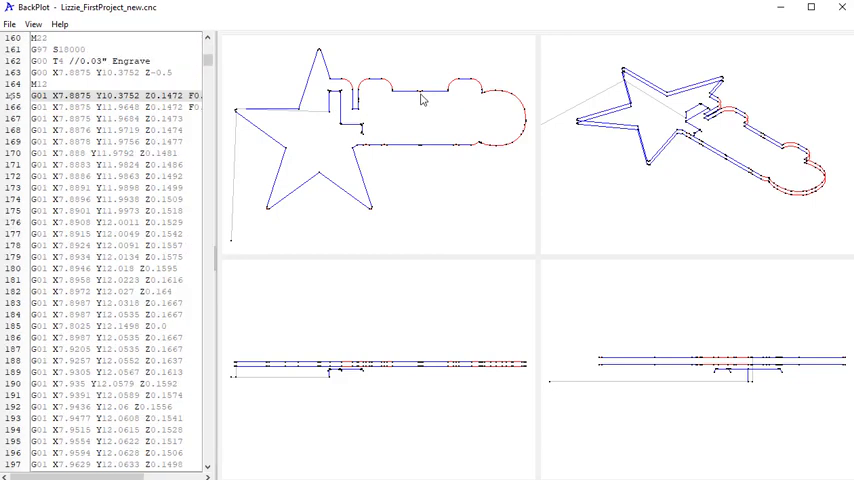